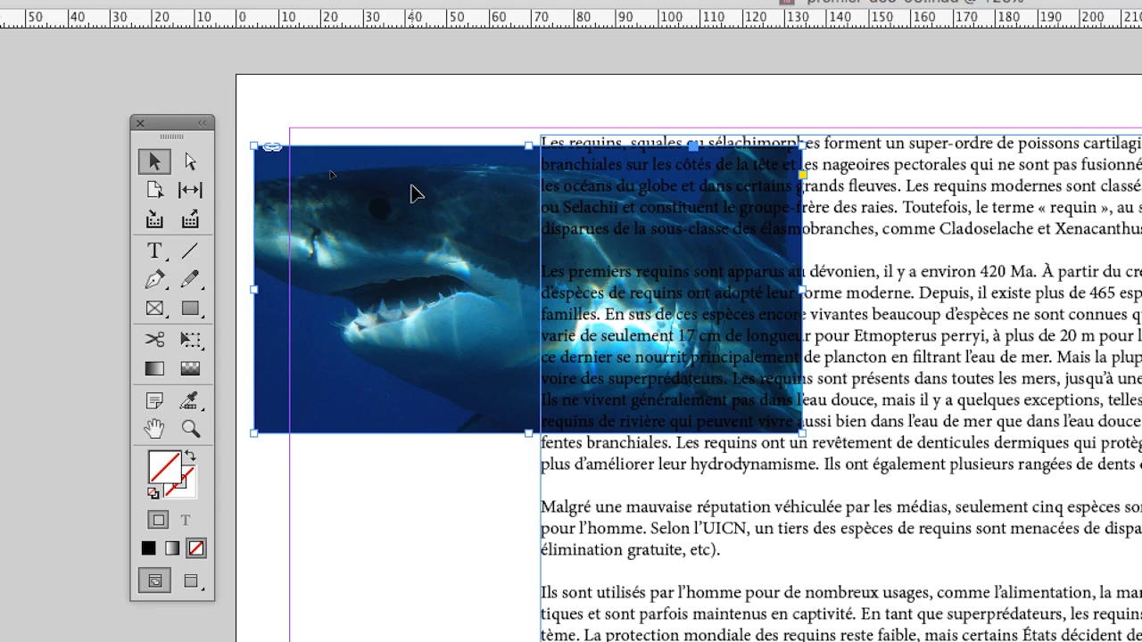
- Move the shark image over the middle of the text block and deselect it
{"action": "left_click_drag", "start_coordinate": [414, 194], "coordinate": [906, 302]}
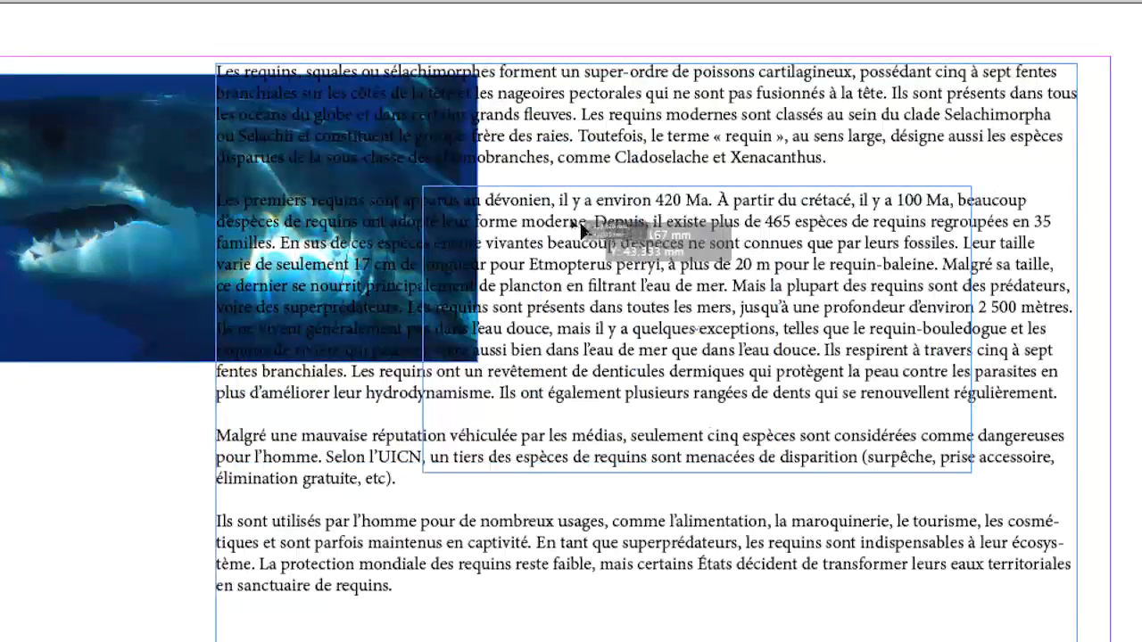
{"action": "left_click_drag", "start_coordinate": [581, 225], "coordinate": [553, 205]}
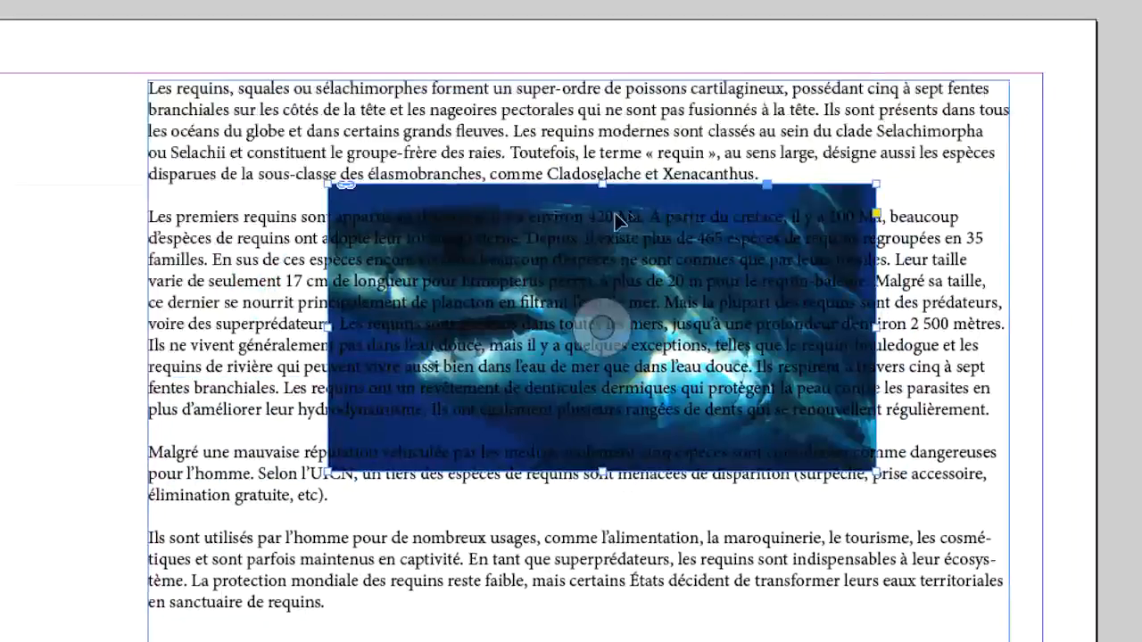
{"action": "left_click", "coordinate": [834, 202]}
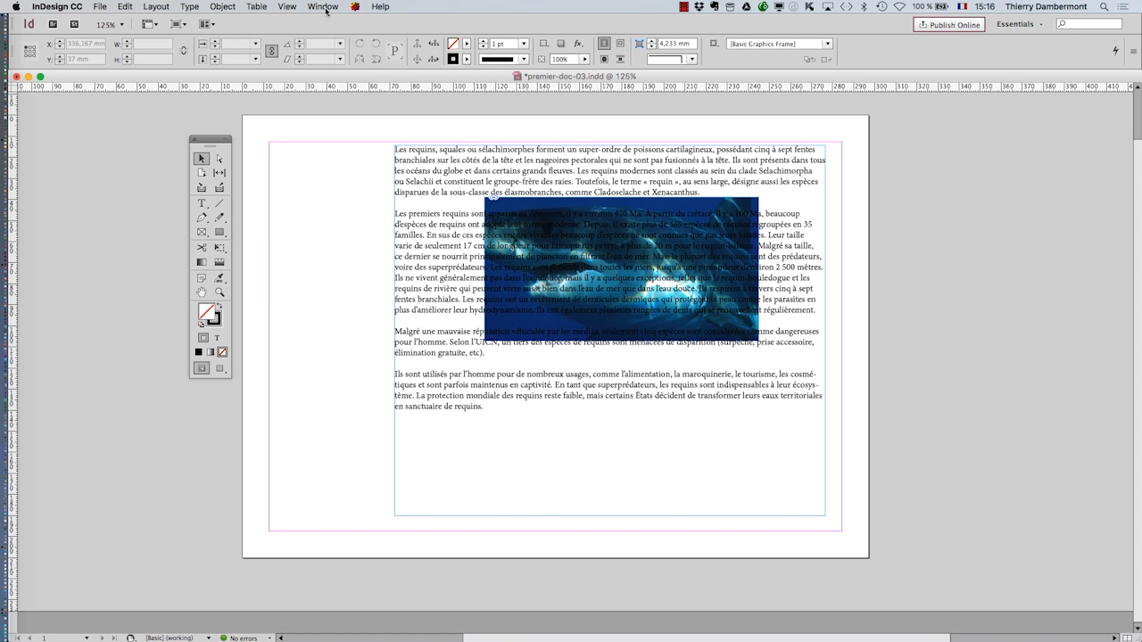
- Show the Layers panel, place and resize it beside the page, and move the Tools panel clear of the text
{"action": "left_click_drag", "start_coordinate": [605, 638], "coordinate": [696, 640]}
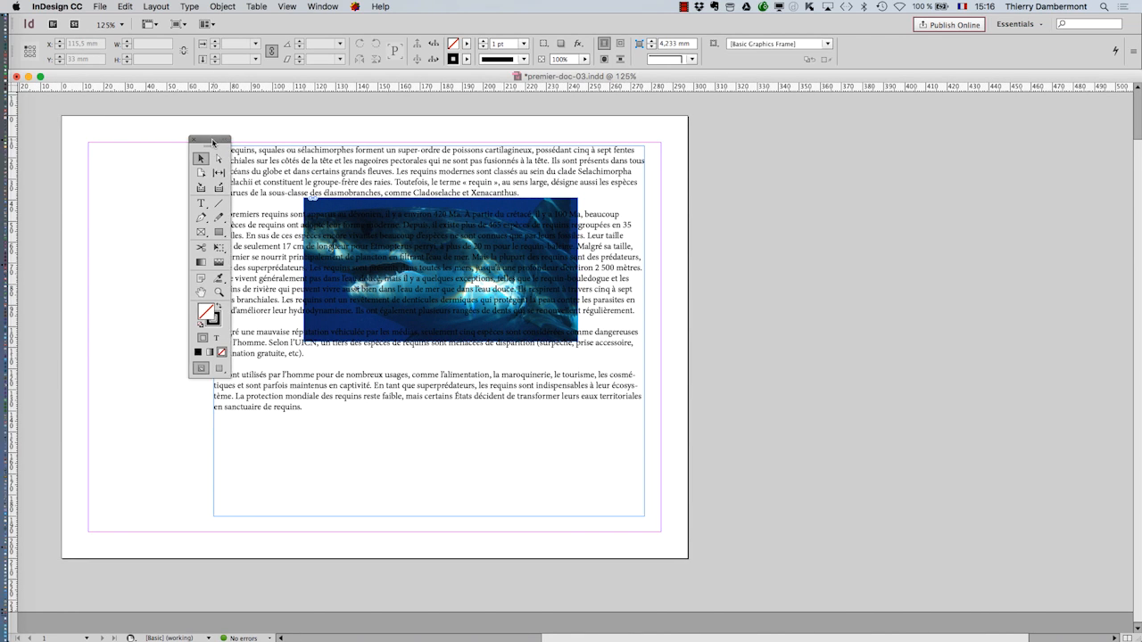
{"action": "left_click_drag", "start_coordinate": [212, 142], "coordinate": [51, 101]}
{"action": "left_click", "coordinate": [323, 6]}
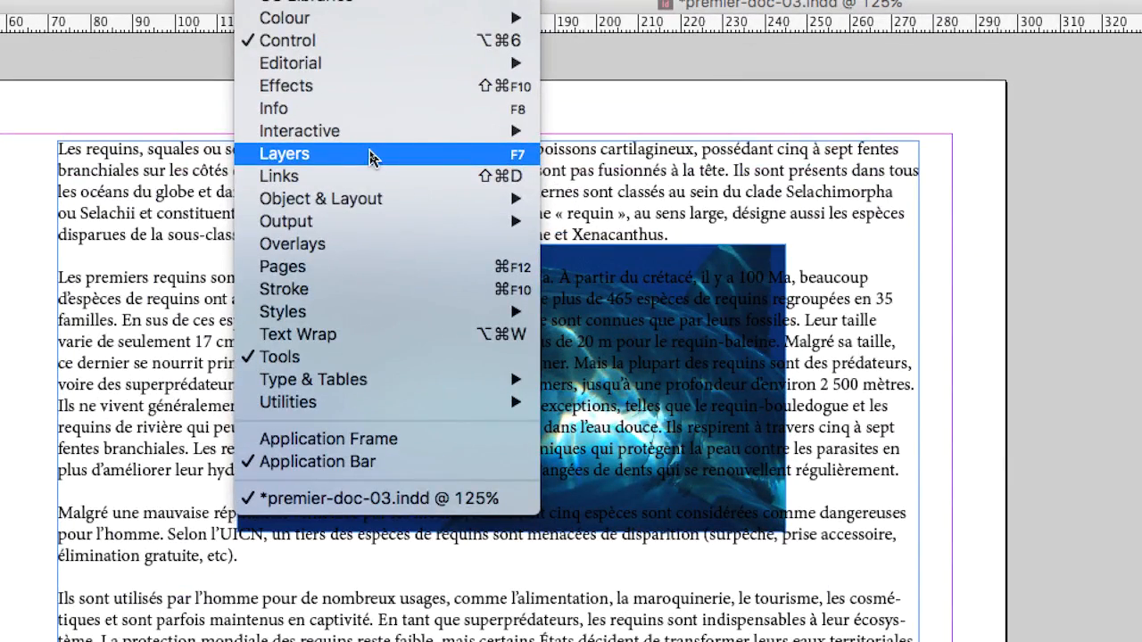
{"action": "left_click", "coordinate": [373, 155]}
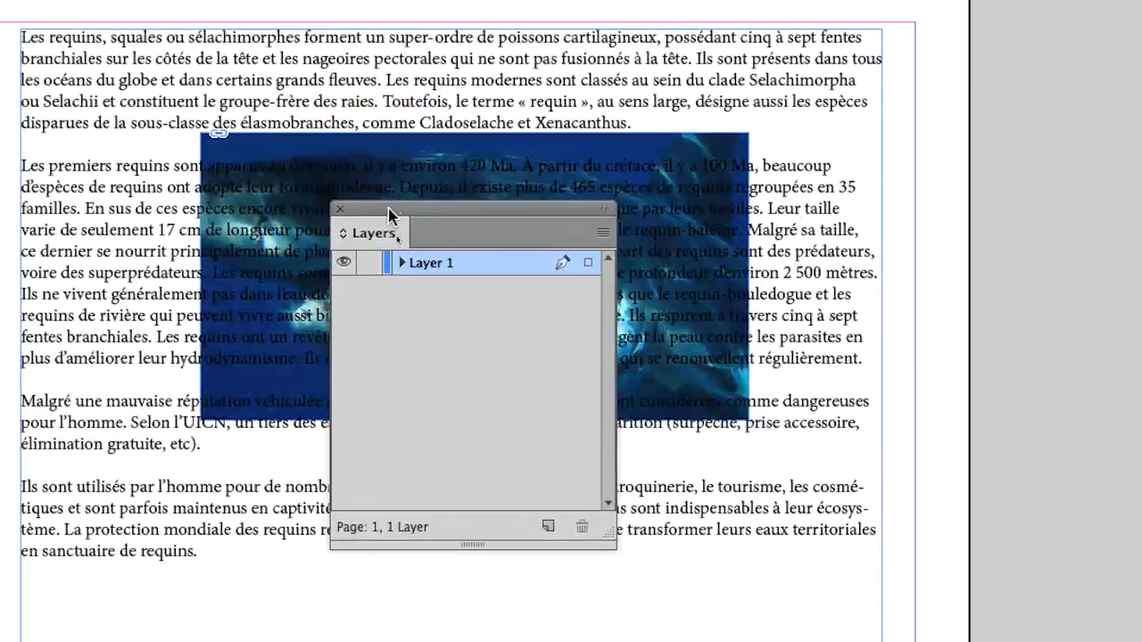
{"action": "left_click_drag", "start_coordinate": [324, 212], "coordinate": [600, 172]}
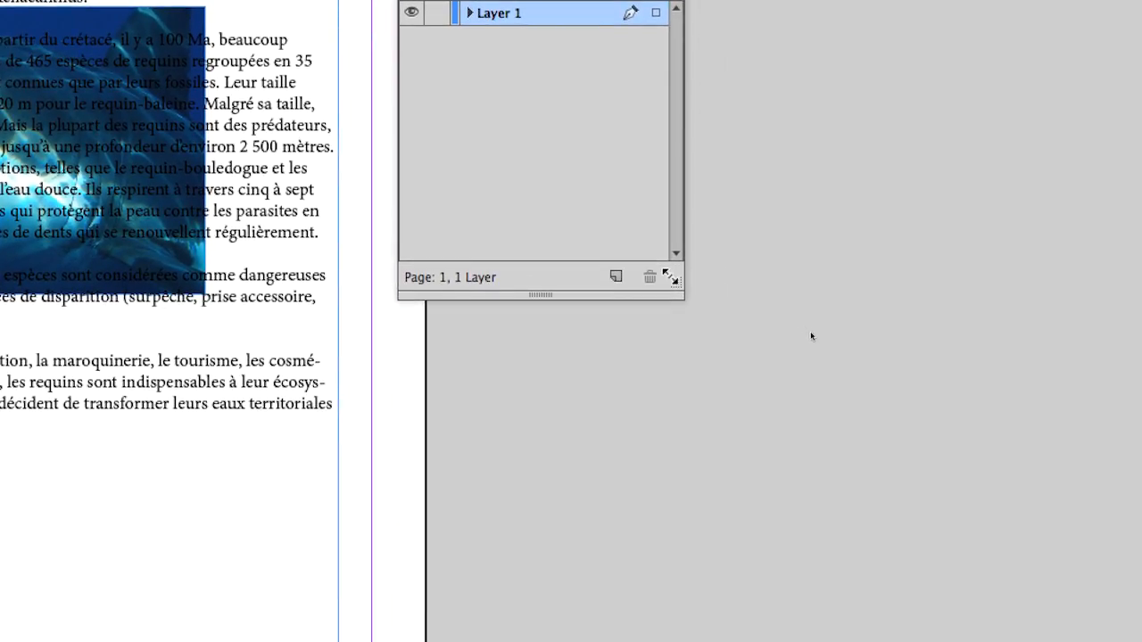
{"action": "left_click_drag", "start_coordinate": [779, 442], "coordinate": [870, 366]}
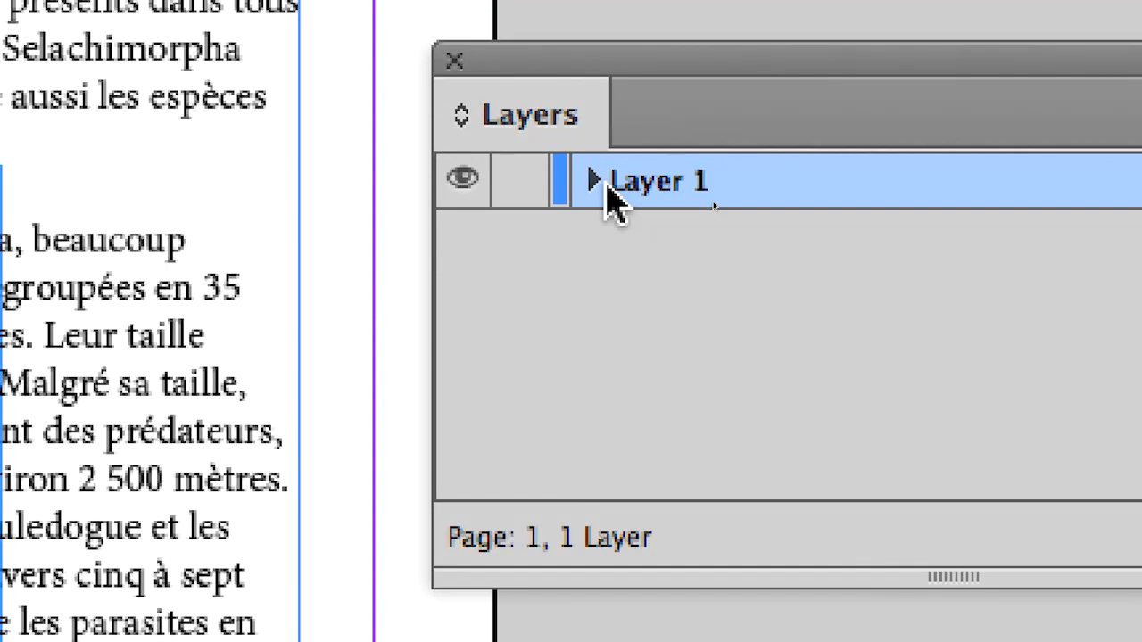
- Expand Layer 1 and select the Carcharodon_carcharias.jpg item through its layer entry
{"action": "left_click", "coordinate": [600, 185]}
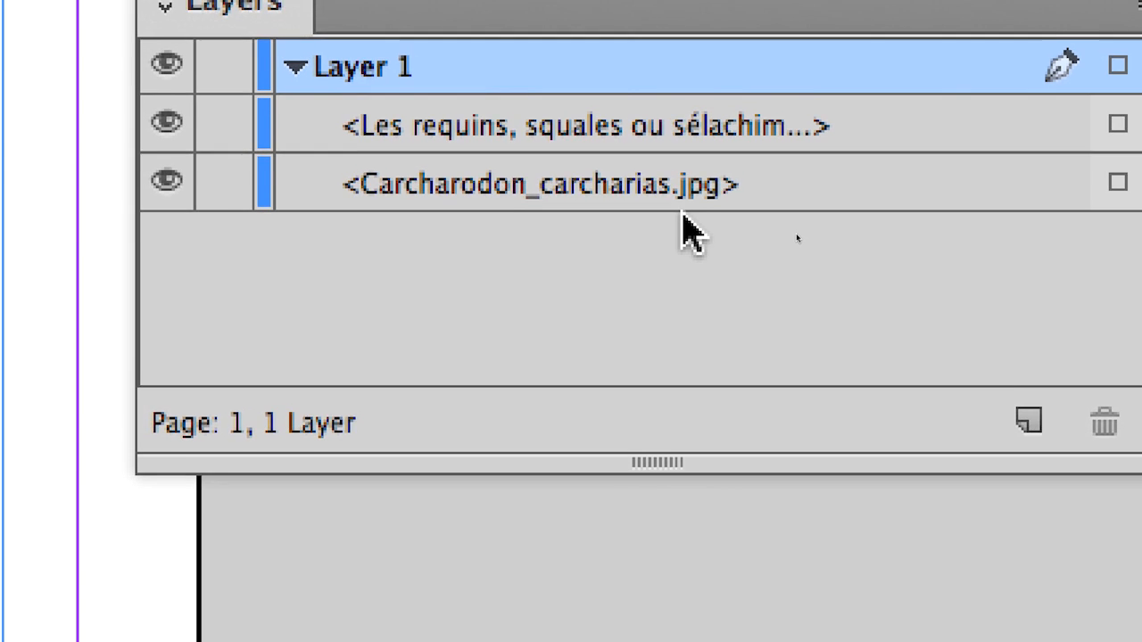
{"action": "left_click", "coordinate": [678, 178]}
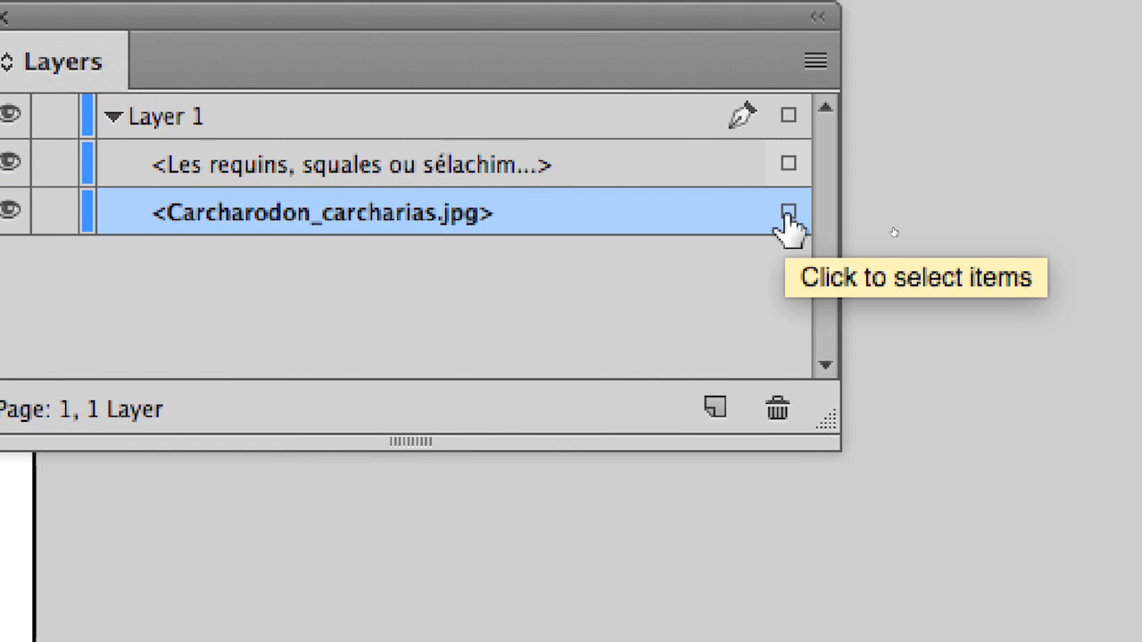
{"action": "left_click", "coordinate": [789, 212]}
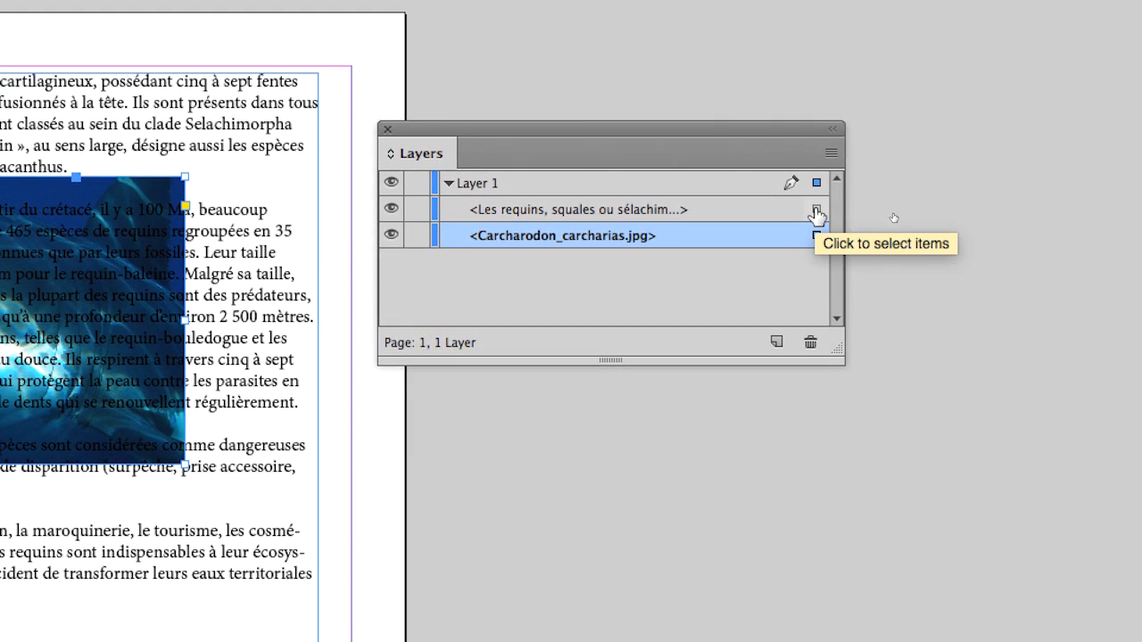
- Alternate the selection between the text frame and the shark image through their entries in Layer 1
{"action": "left_click", "coordinate": [816, 211]}
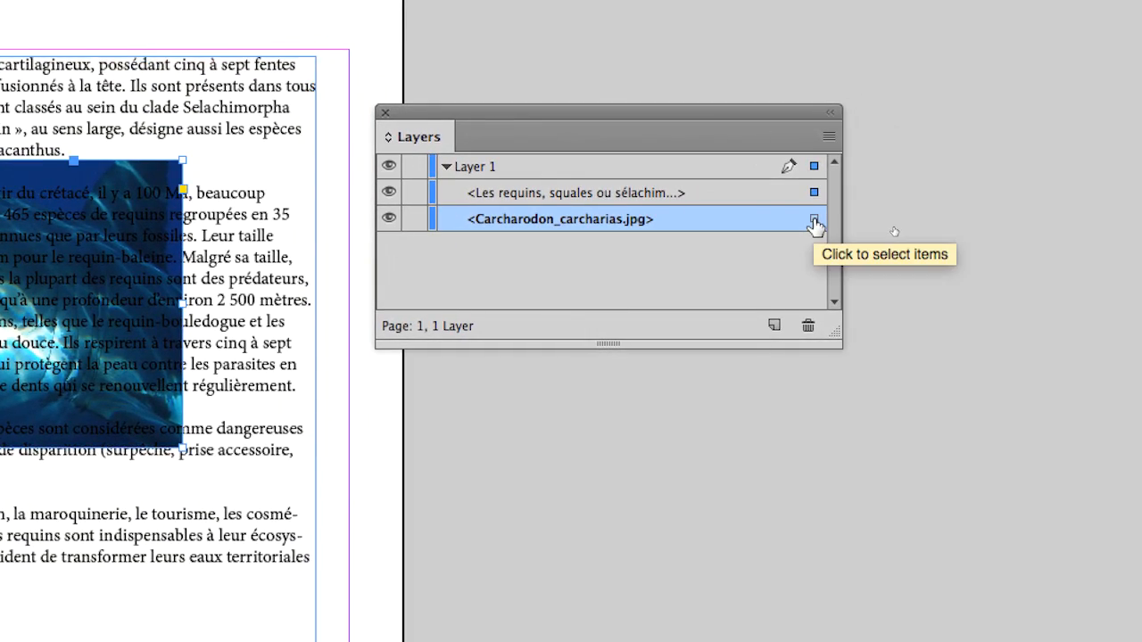
{"action": "left_click", "coordinate": [815, 218]}
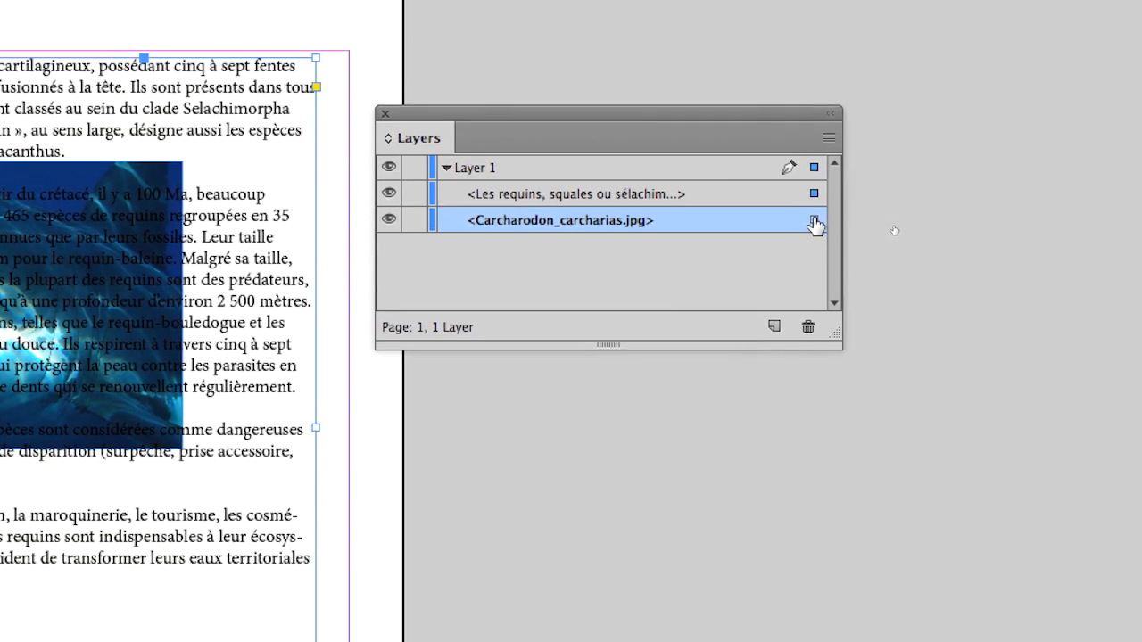
{"action": "left_click", "coordinate": [816, 234]}
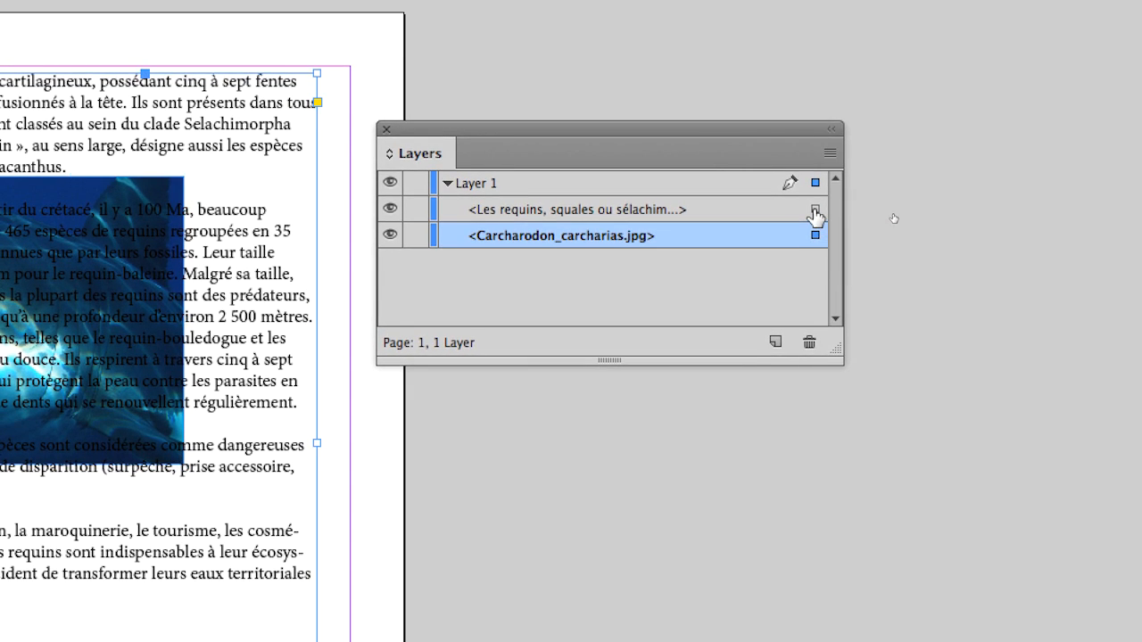
{"action": "left_click", "coordinate": [816, 218]}
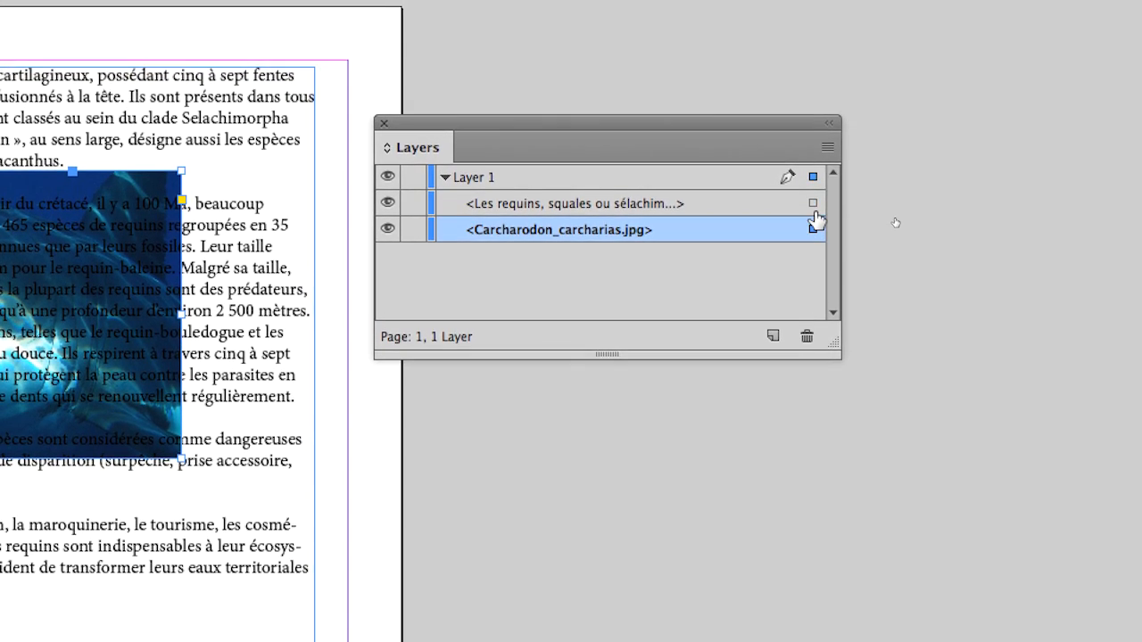
{"action": "left_click", "coordinate": [816, 192]}
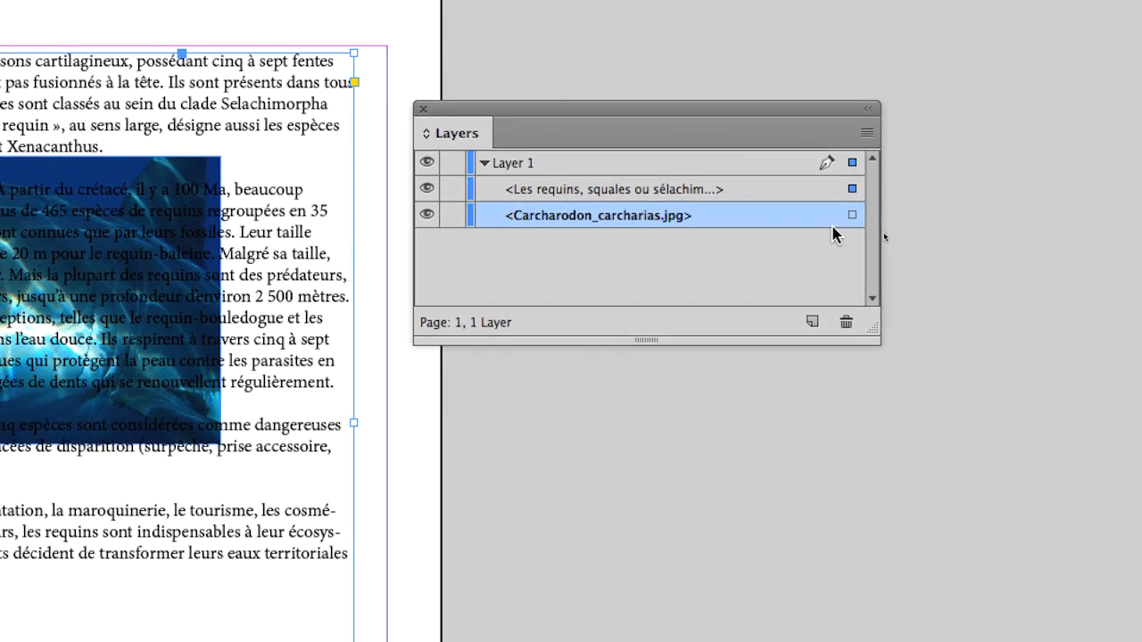
- Select the shark image, create a new layer above Layer 1, and transfer the image onto it
{"action": "left_click", "coordinate": [896, 224]}
{"action": "left_click", "coordinate": [841, 223]}
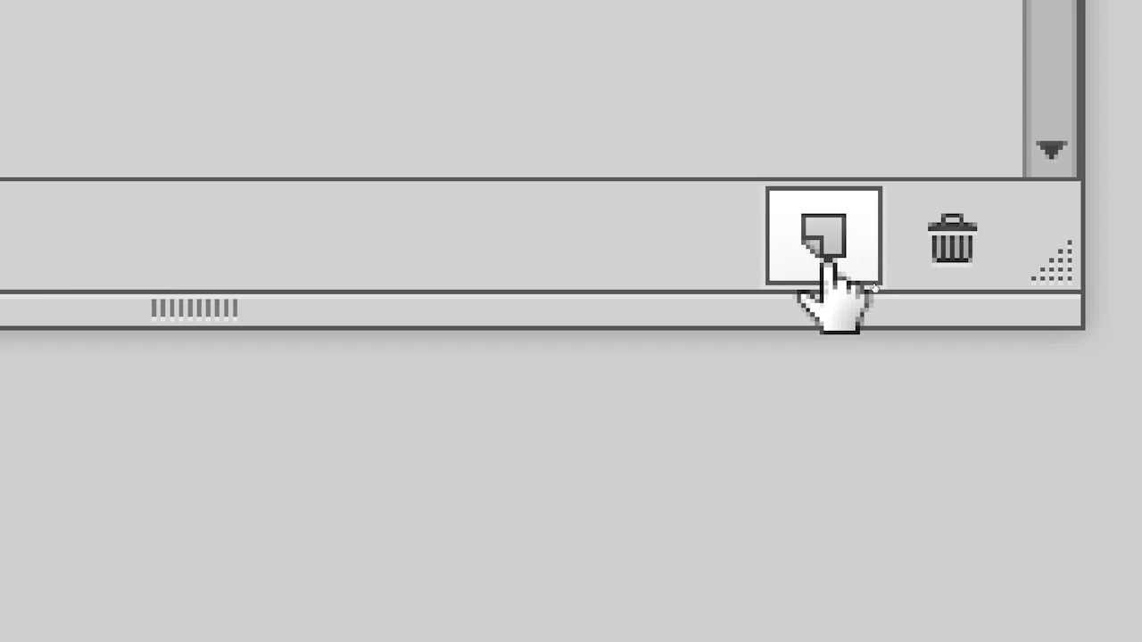
{"action": "left_click", "coordinate": [827, 260]}
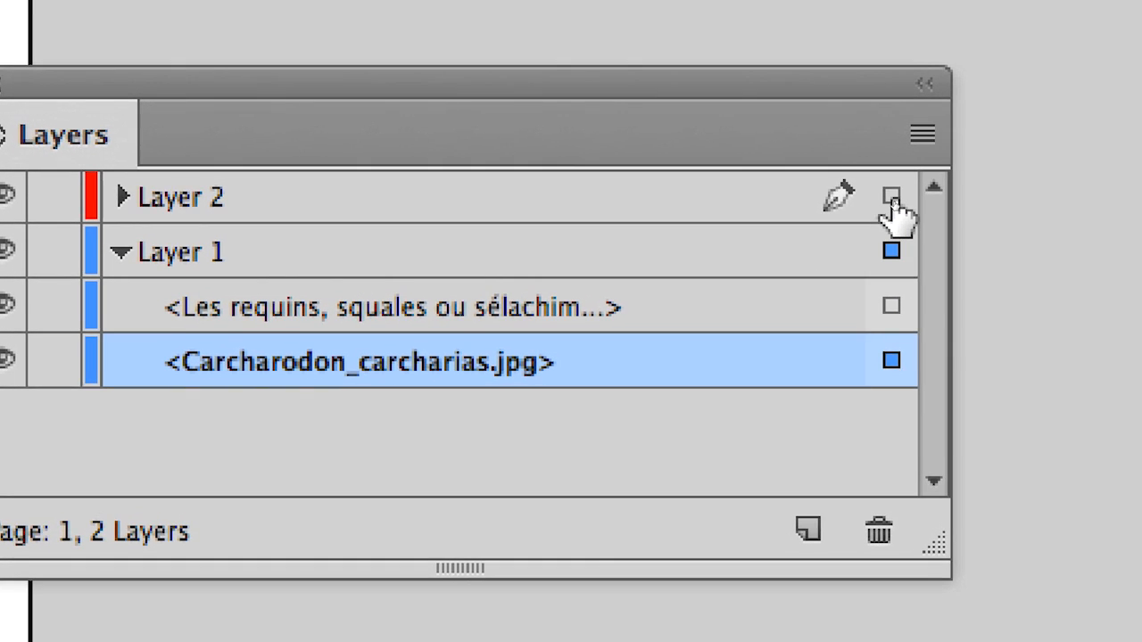
{"action": "left_click_drag", "start_coordinate": [895, 203], "coordinate": [893, 202]}
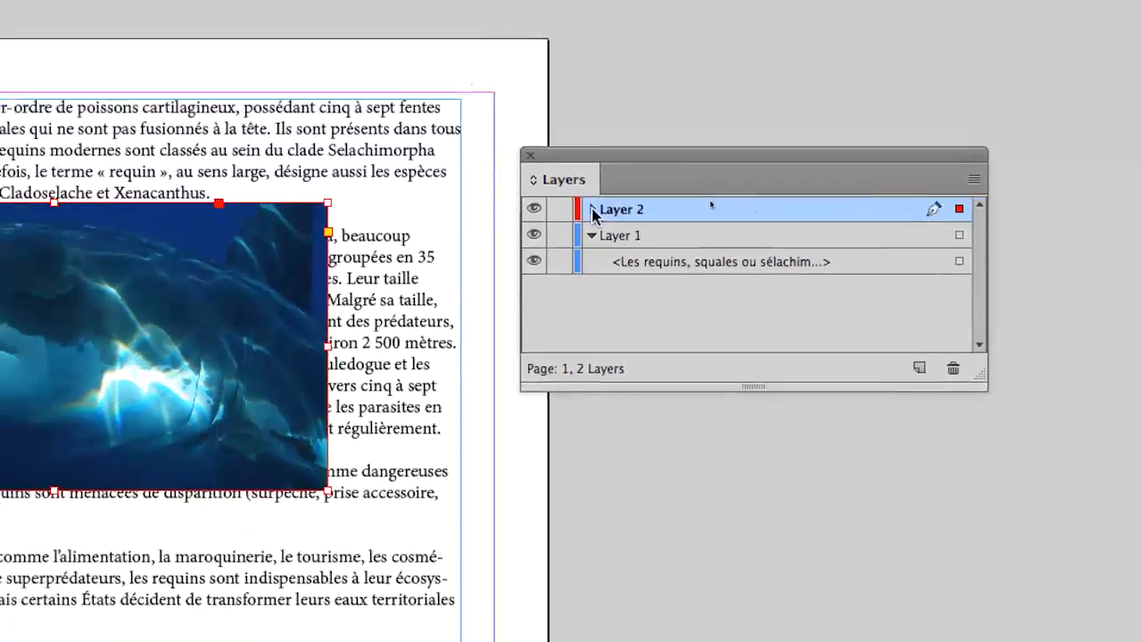
- Inspect the contents of Layer 2, and collapse both Layer 2 and Layer 1
{"action": "left_click", "coordinate": [592, 211]}
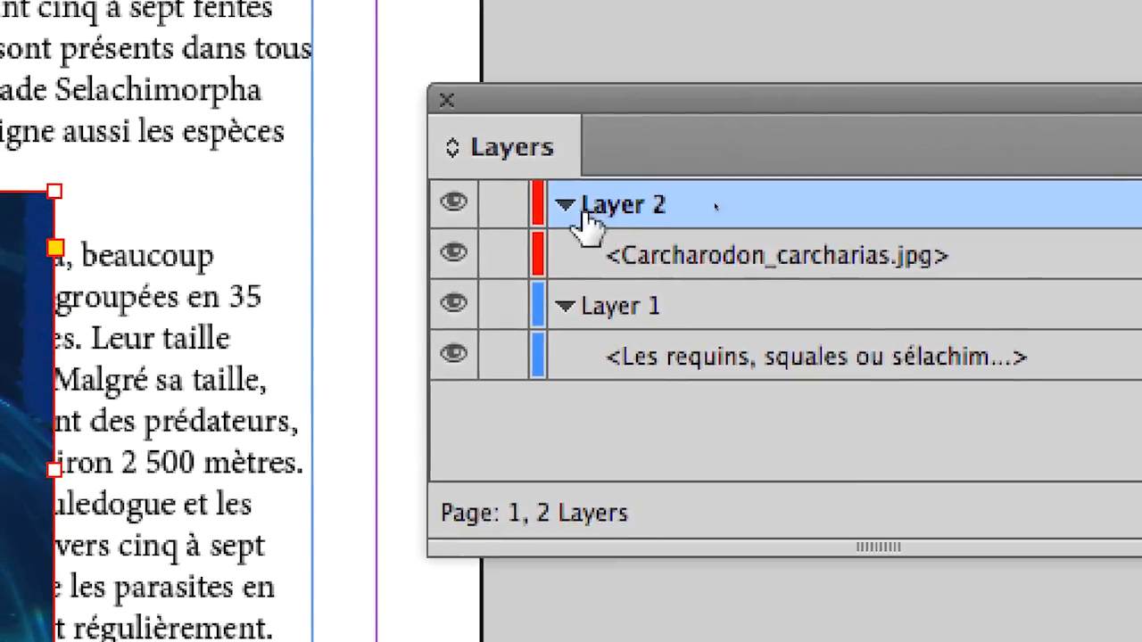
{"action": "left_click", "coordinate": [385, 166]}
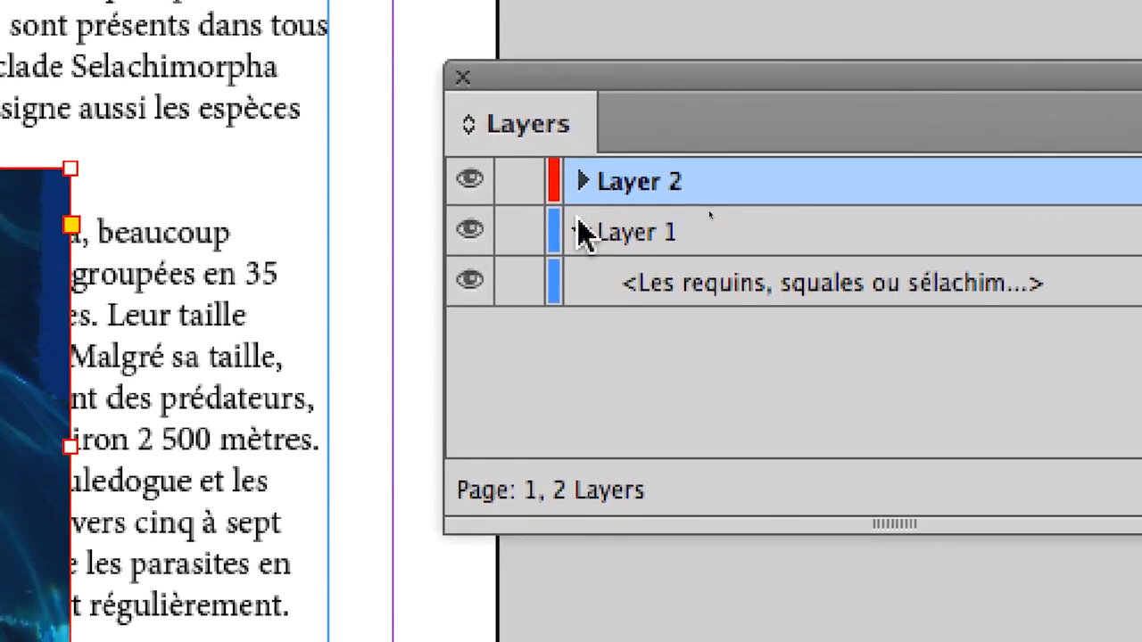
{"action": "left_click", "coordinate": [577, 232]}
- Rename Layer 1 as "textes"
{"action": "double_click", "coordinate": [636, 234]}
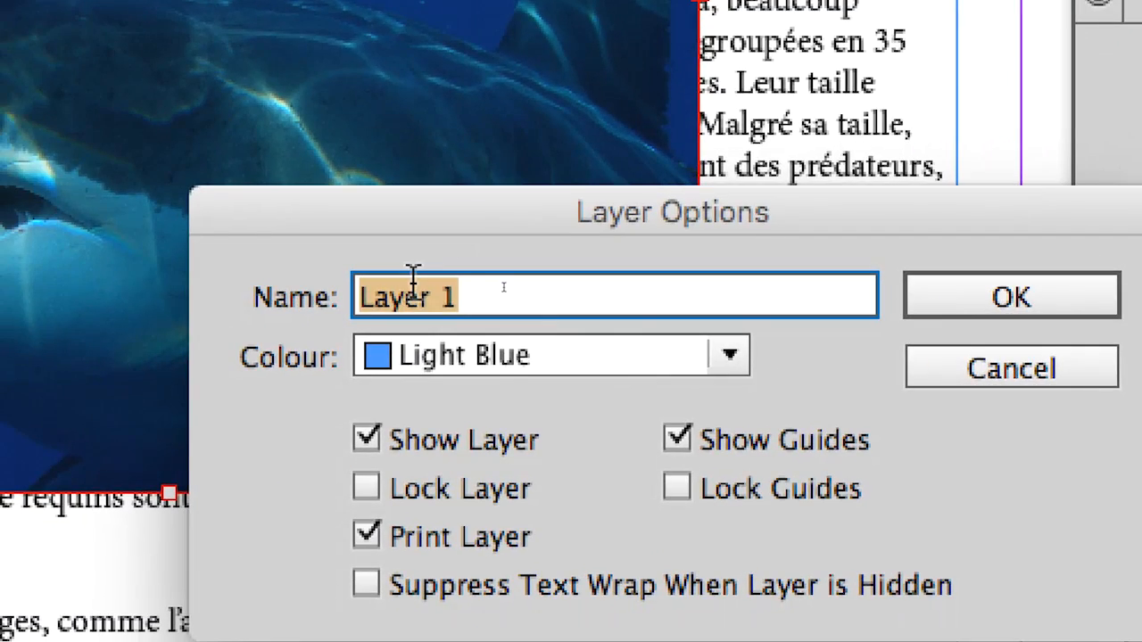
{"action": "type", "text": "textes"}
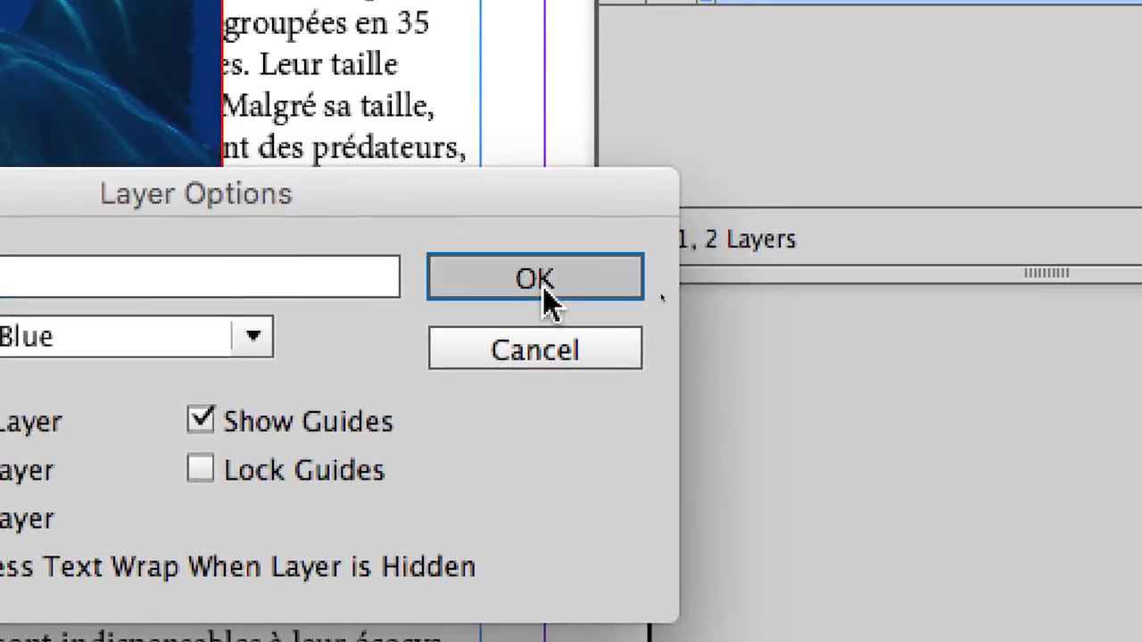
{"action": "left_click", "coordinate": [544, 284]}
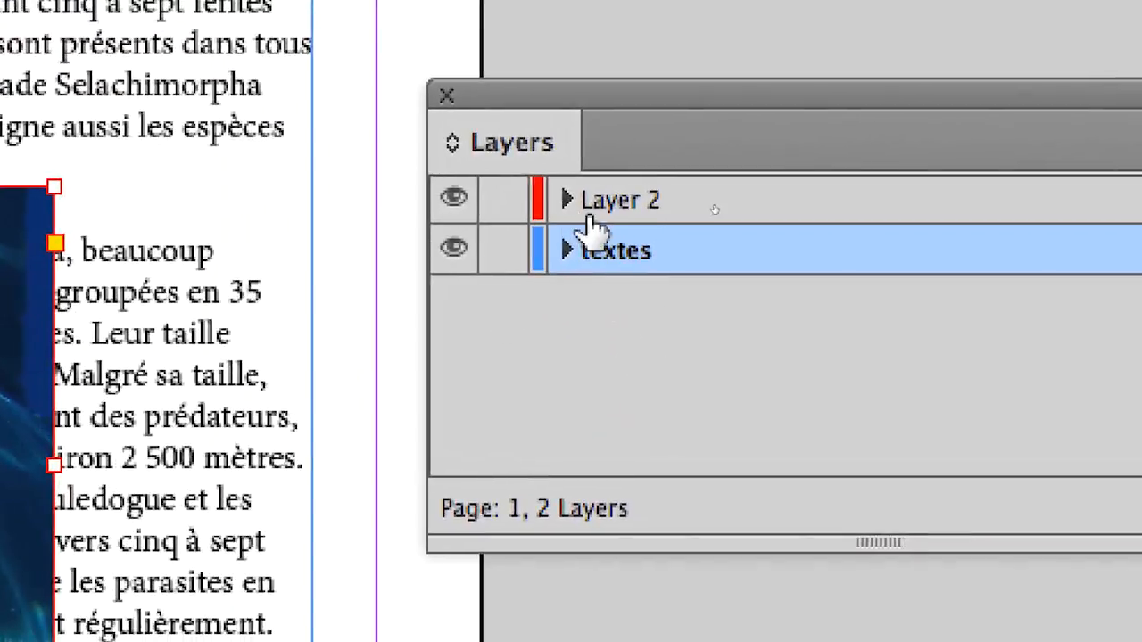
- Rename Layer 2 as "images"
{"action": "double_click", "coordinate": [591, 219]}
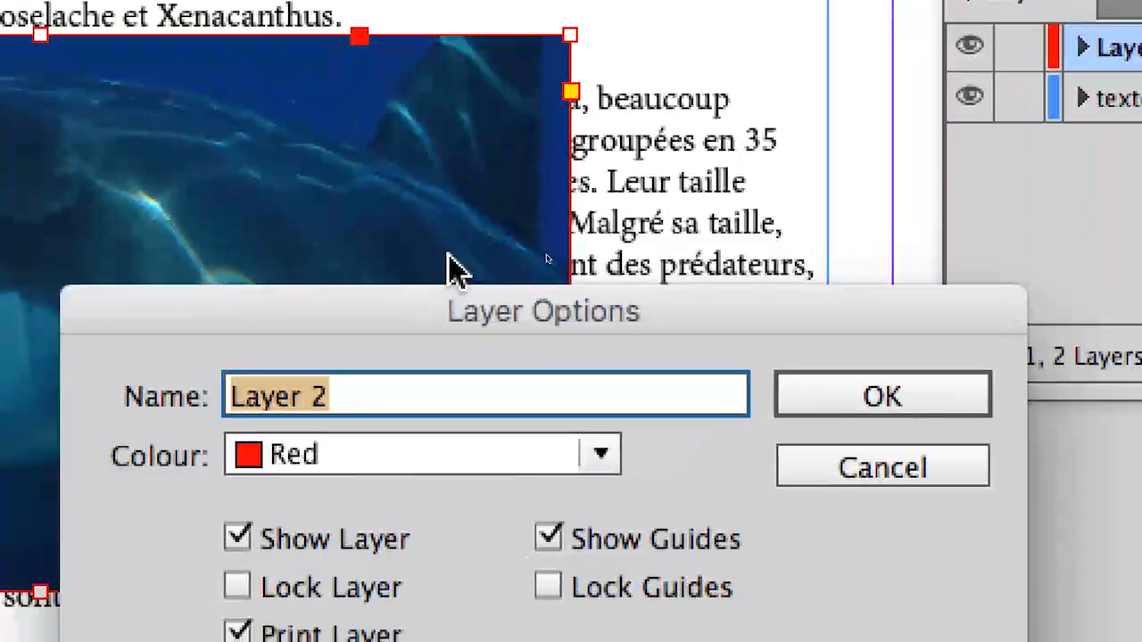
{"action": "type", "text": "i"}
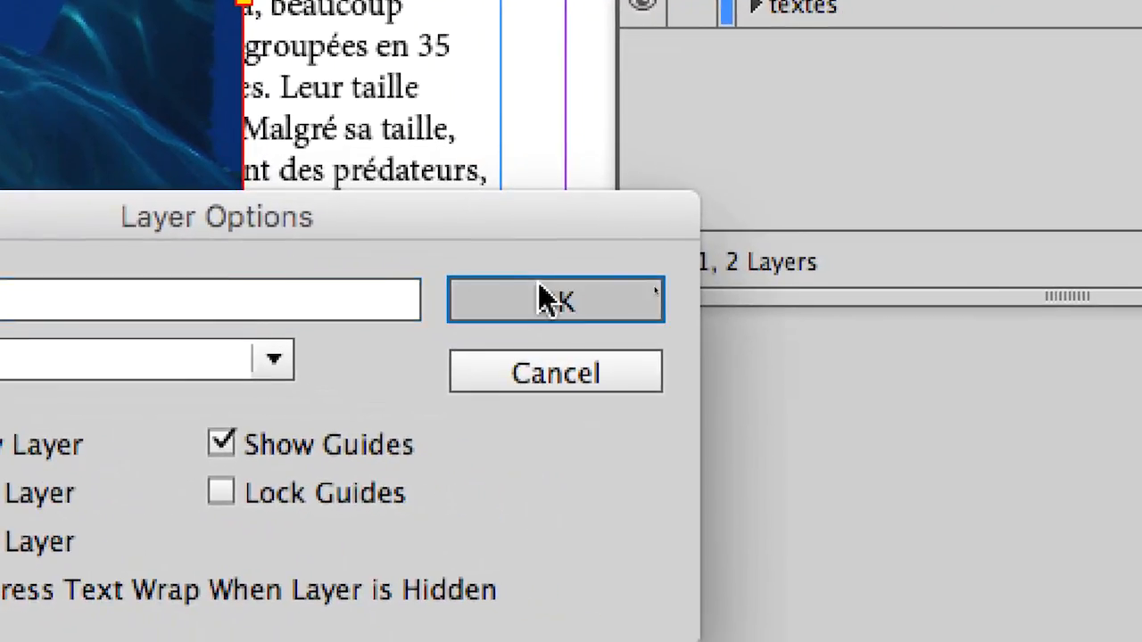
{"action": "left_click", "coordinate": [883, 395]}
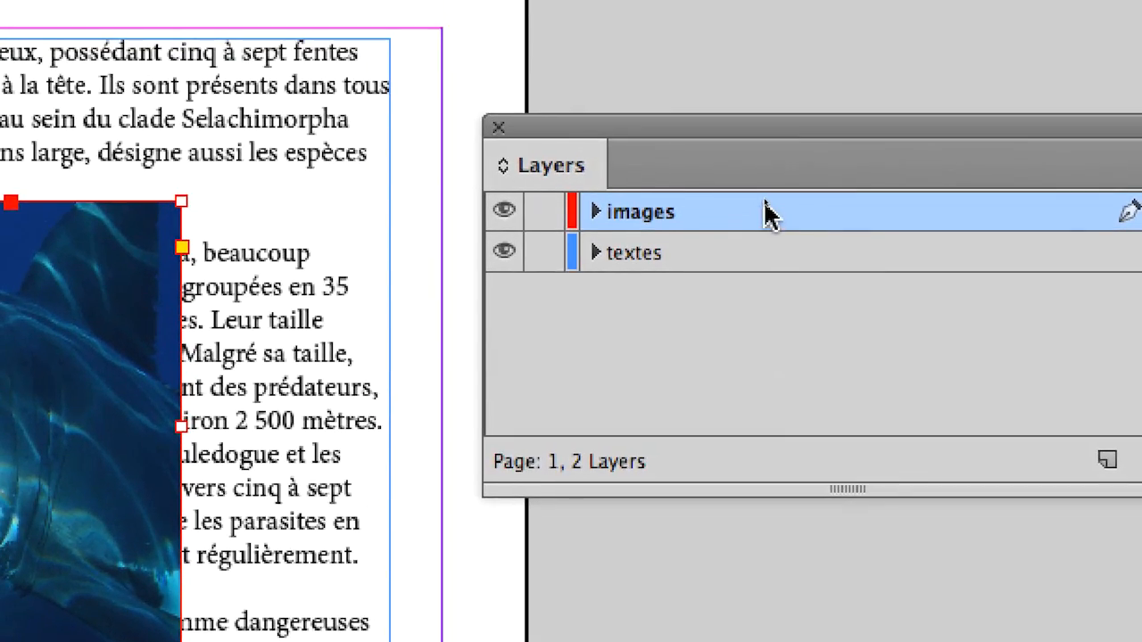
- Reorder the layers so that images sits below textes
{"action": "left_click_drag", "start_coordinate": [739, 88], "coordinate": [737, 108]}
{"action": "left_click_drag", "start_coordinate": [763, 208], "coordinate": [780, 225]}
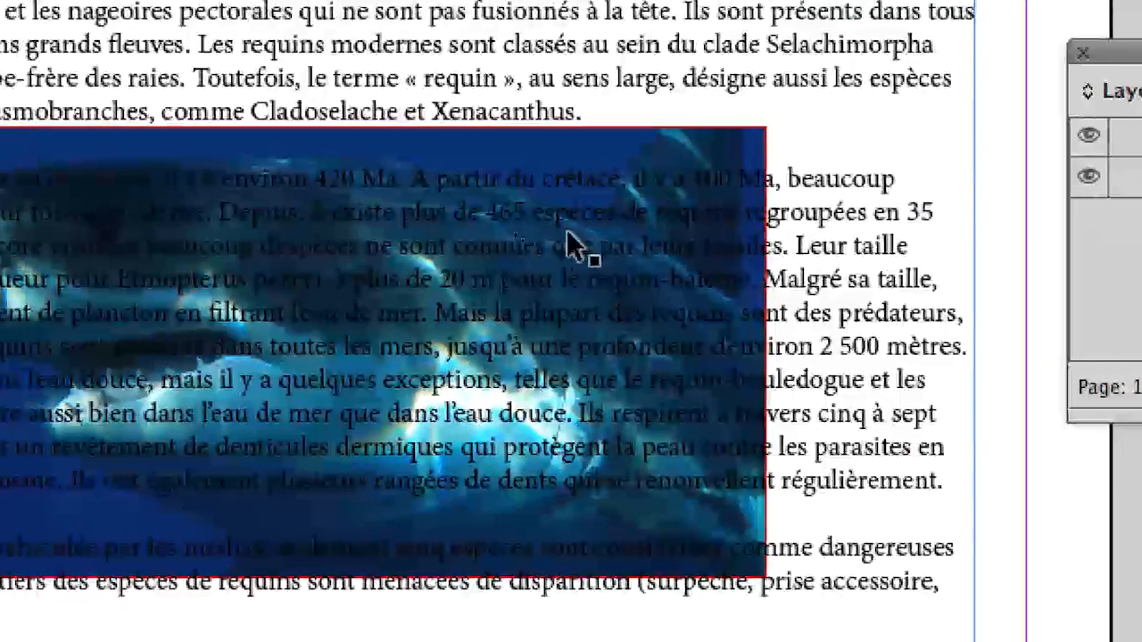
- Lock the textes layer and move the shark image beneath the text to about X 109 mm, Y 34 mm
{"action": "left_click", "coordinate": [1129, 136]}
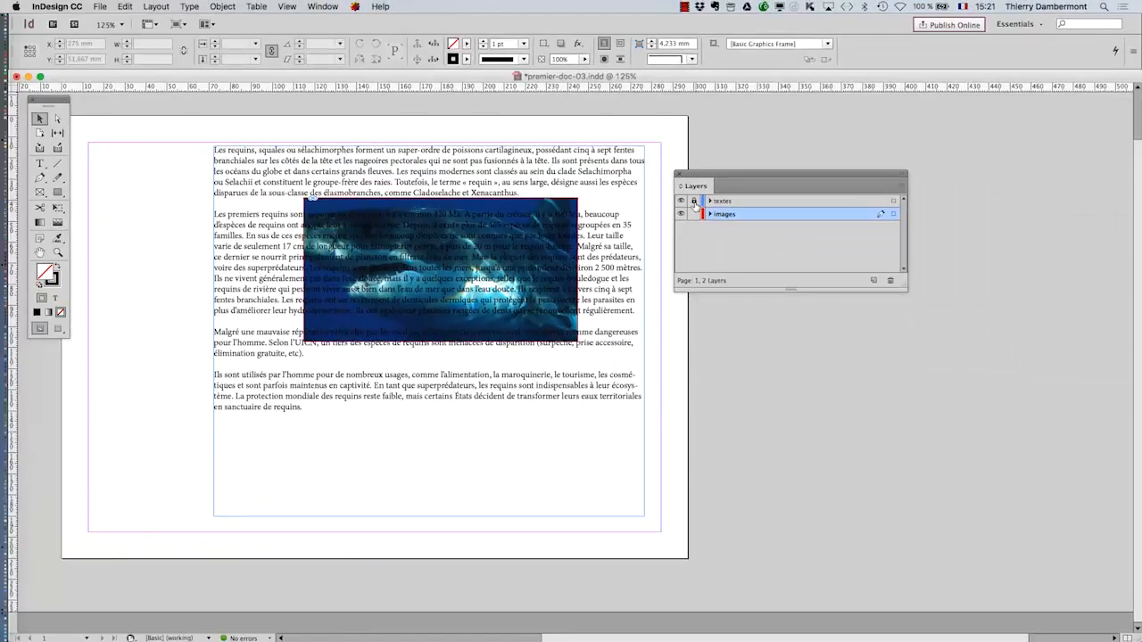
{"action": "mouse_move", "coordinate": [509, 237]}
{"action": "left_mouse_down"}
{"action": "mouse_move", "coordinate": [506, 246]}
{"action": "mouse_move", "coordinate": [521, 226]}
{"action": "left_mouse_up"}
{"action": "left_click", "coordinate": [693, 202]}
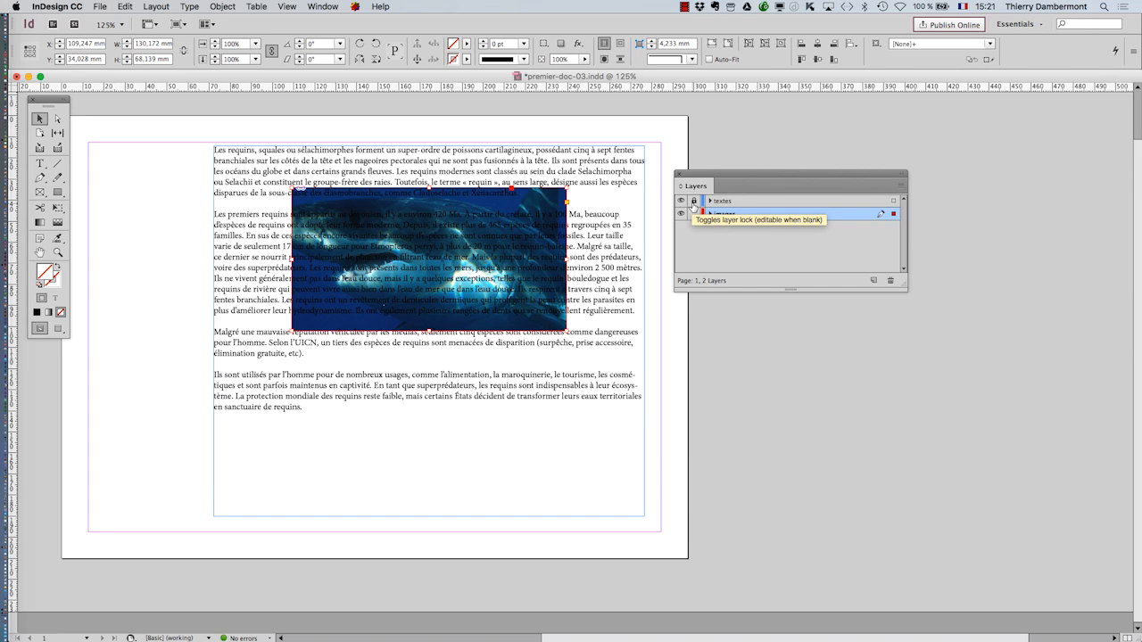